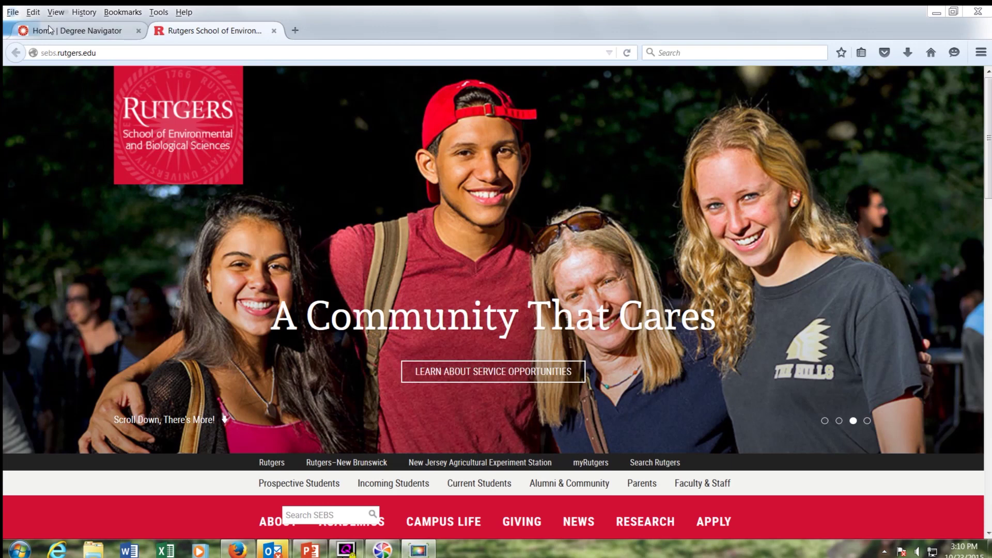
# Search the web for 'Rutgers Schedule Planner'.
pyautogui.click(717, 50)
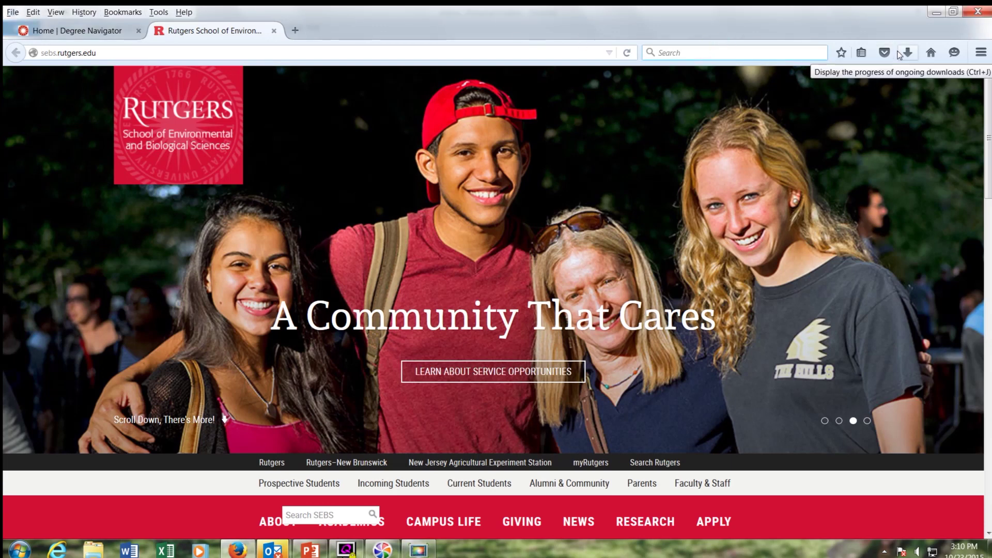
pyautogui.write('Rutgers')
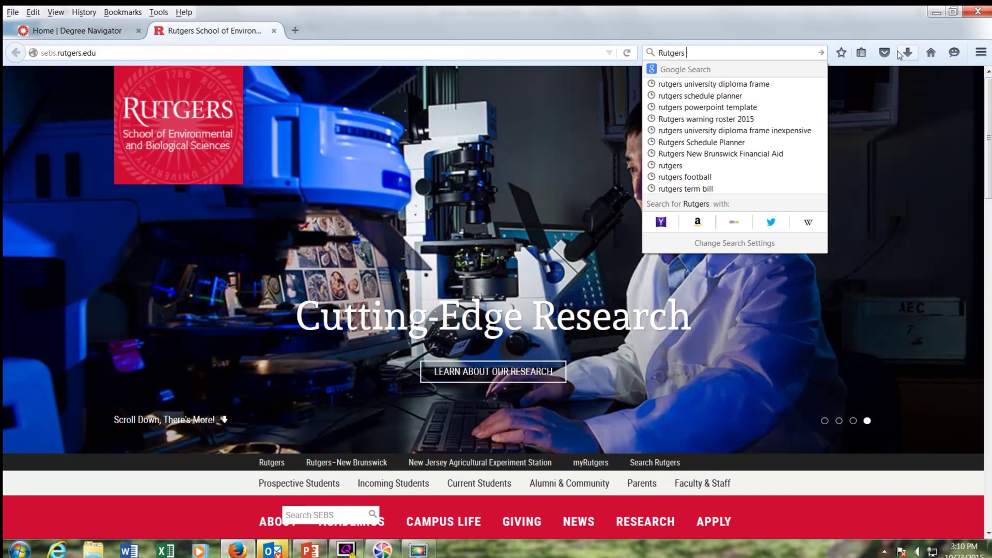
pyautogui.write(' Sch')
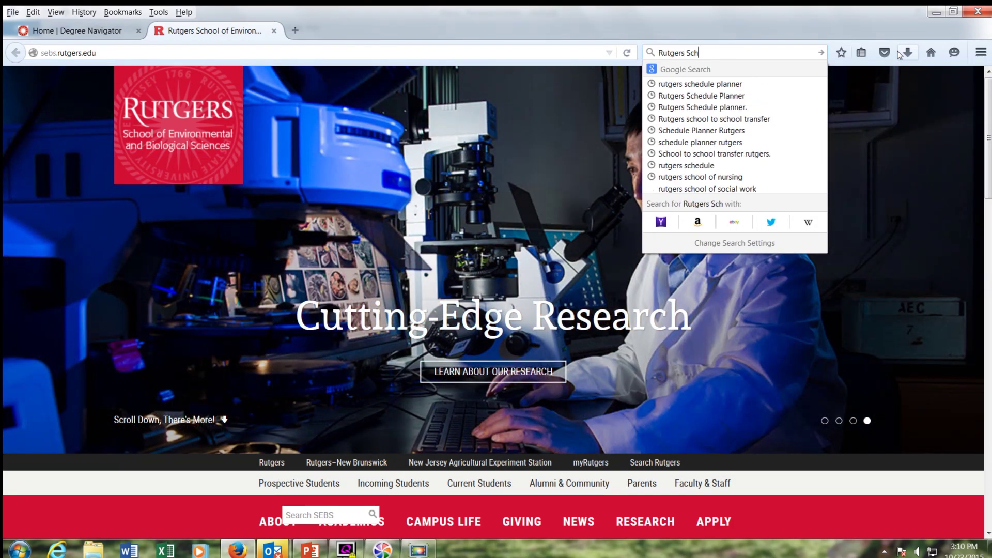
pyautogui.write('edule Planner')
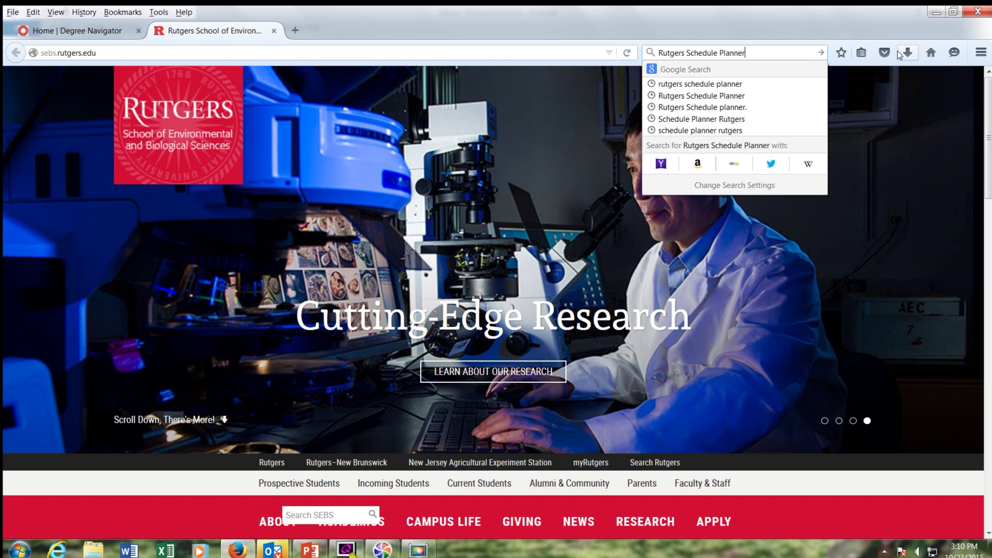
pyautogui.press('Return')
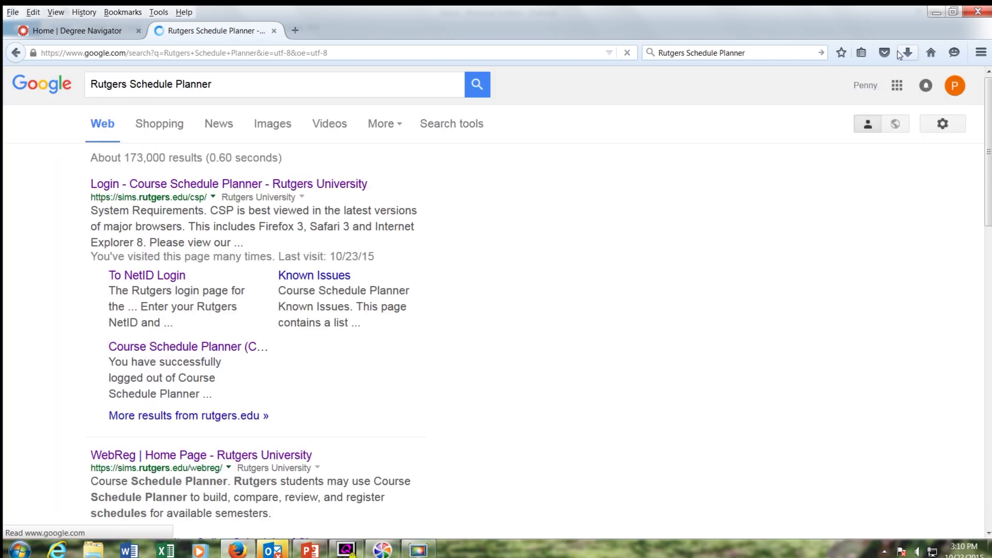
# Sign in to the Course Schedule Planner with NetID and choose SPRING 2016.
pyautogui.click(166, 183)
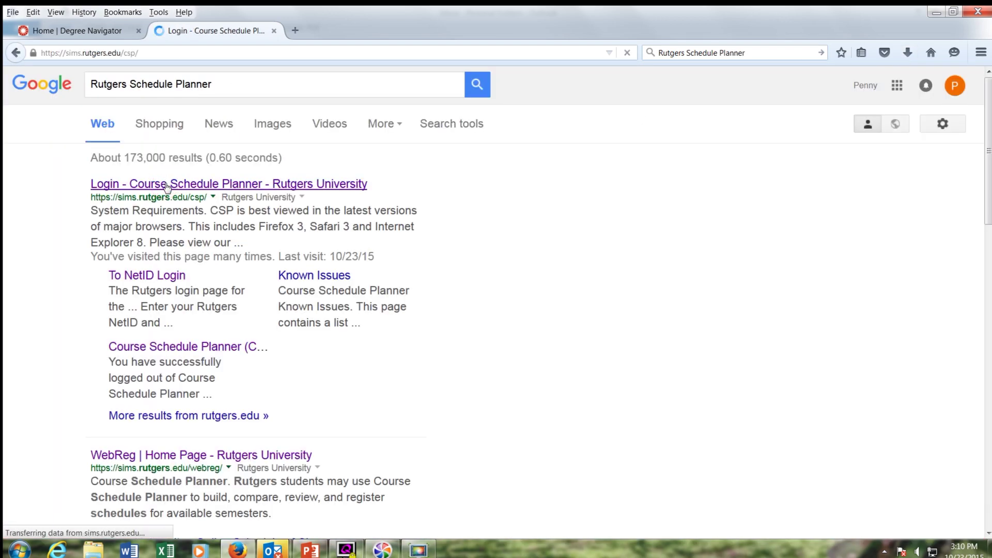
pyautogui.click(108, 207)
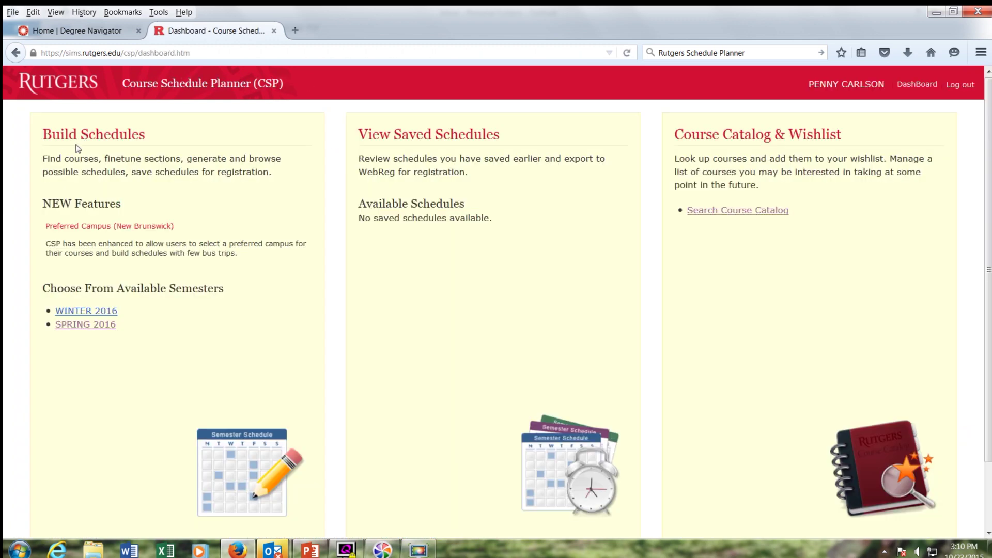
pyautogui.click(71, 327)
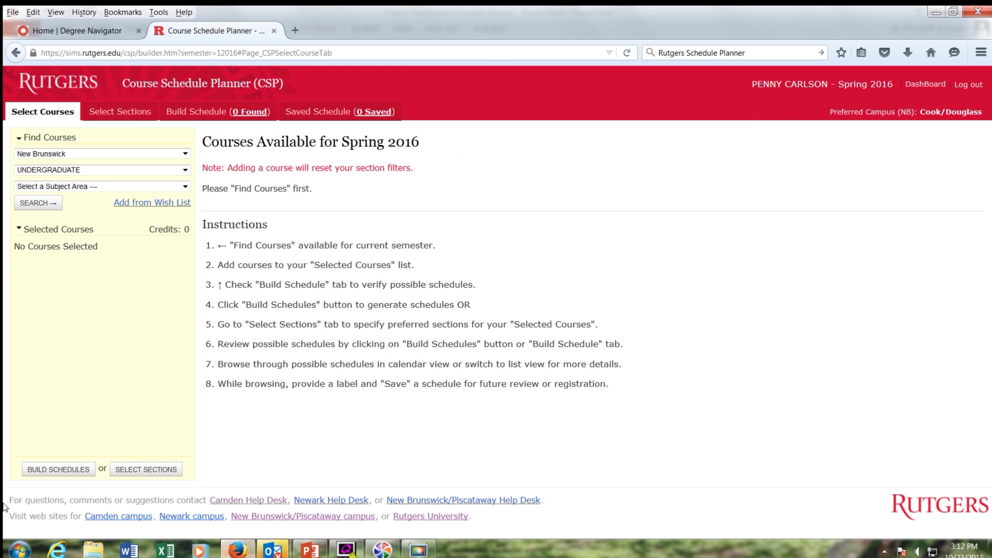
# Bring up the Subject Area dropdown on the empty Spring 2016 Select Courses page.
pyautogui.click(185, 188)
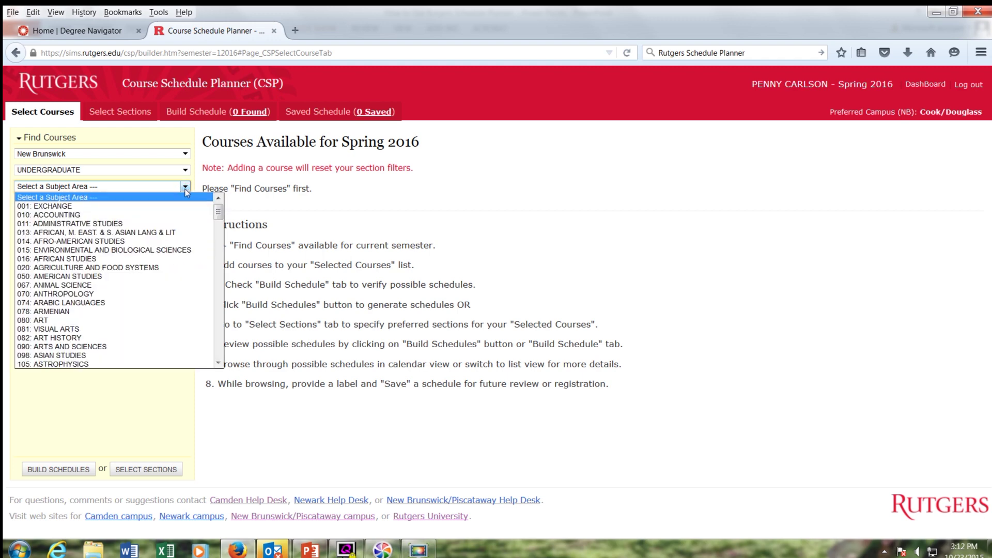
# Add General Biology II and Bio Research Lab from 119: Biological Sciences.
pyautogui.scroll(-3, 140, 304)
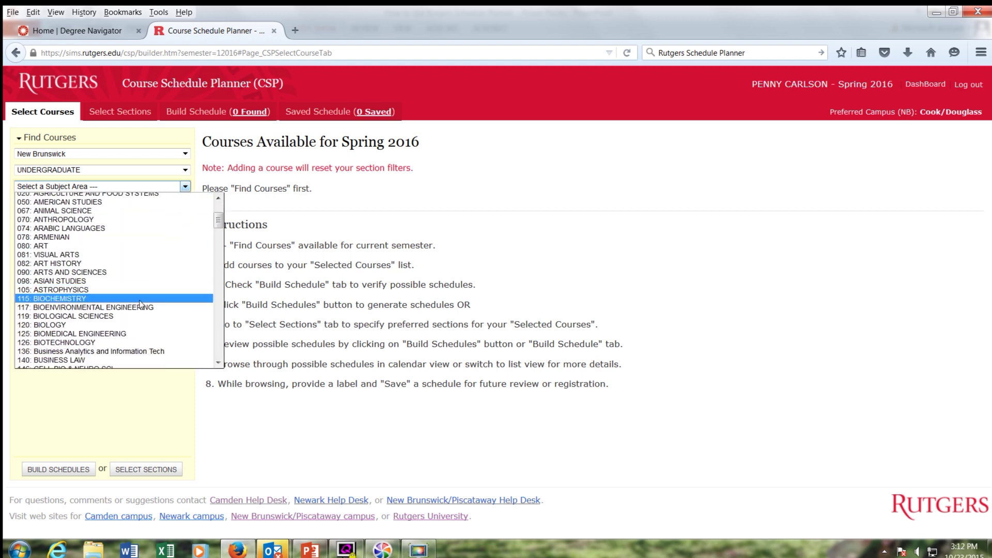
pyautogui.click(132, 317)
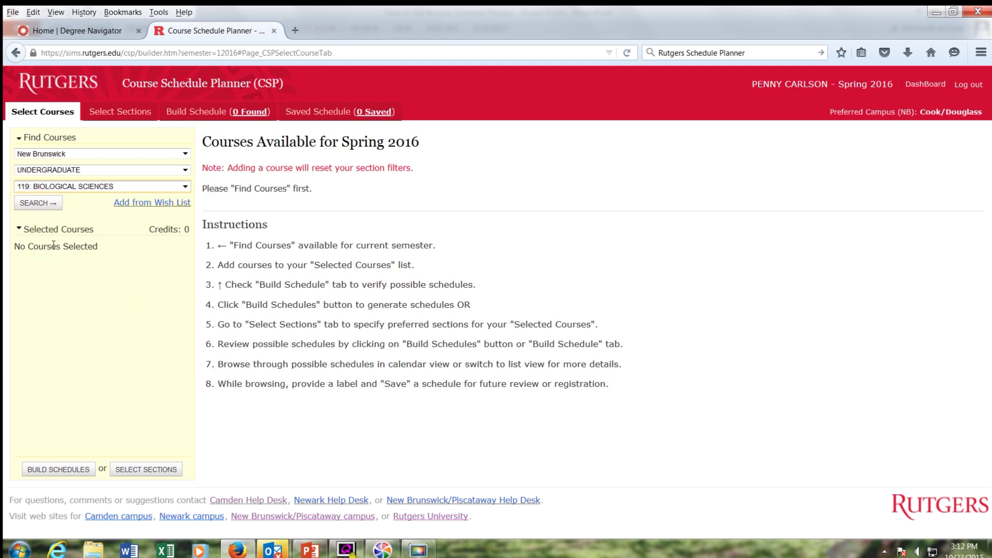
pyautogui.click(31, 204)
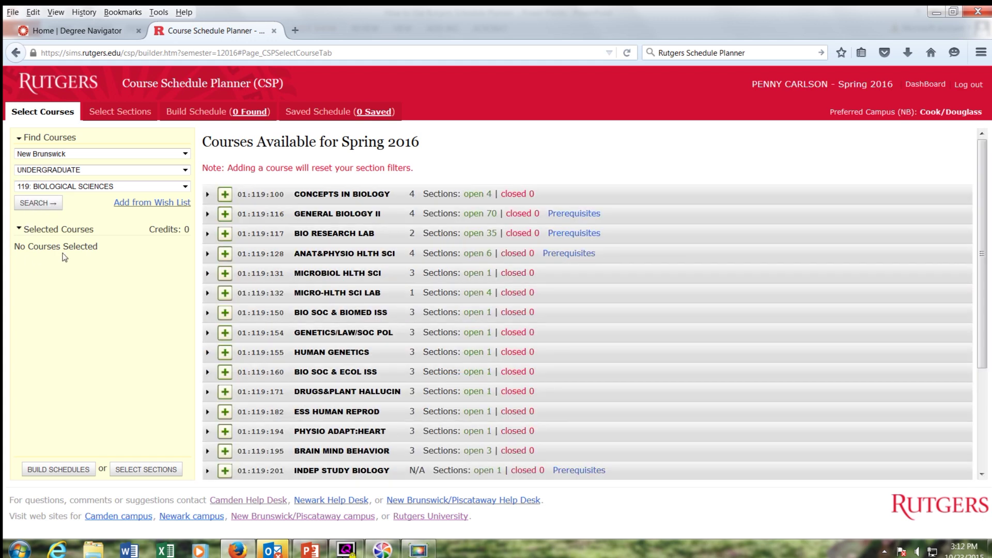
pyautogui.click(226, 214)
pyautogui.click(225, 234)
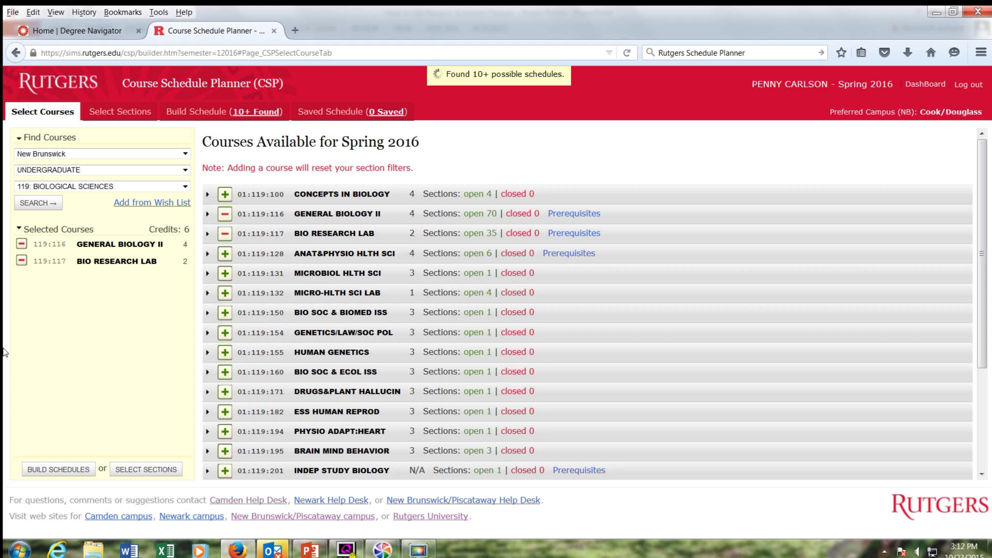
# Switch the subject area to 640: Mathematics.
pyautogui.click(187, 187)
pyautogui.scroll(-11, 115, 319)
pyautogui.scroll(-12, 115, 320)
pyautogui.scroll(-6, 98, 325)
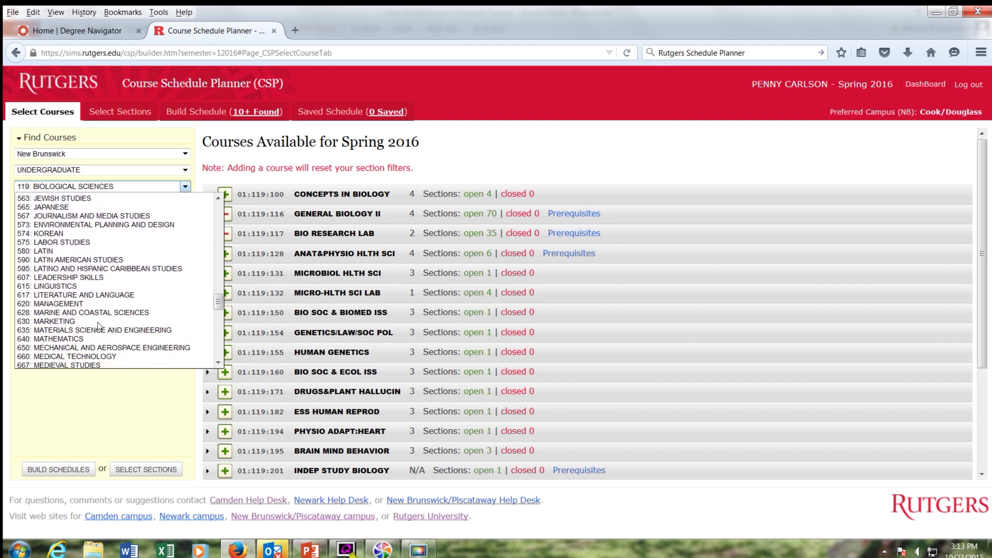
pyautogui.click(72, 338)
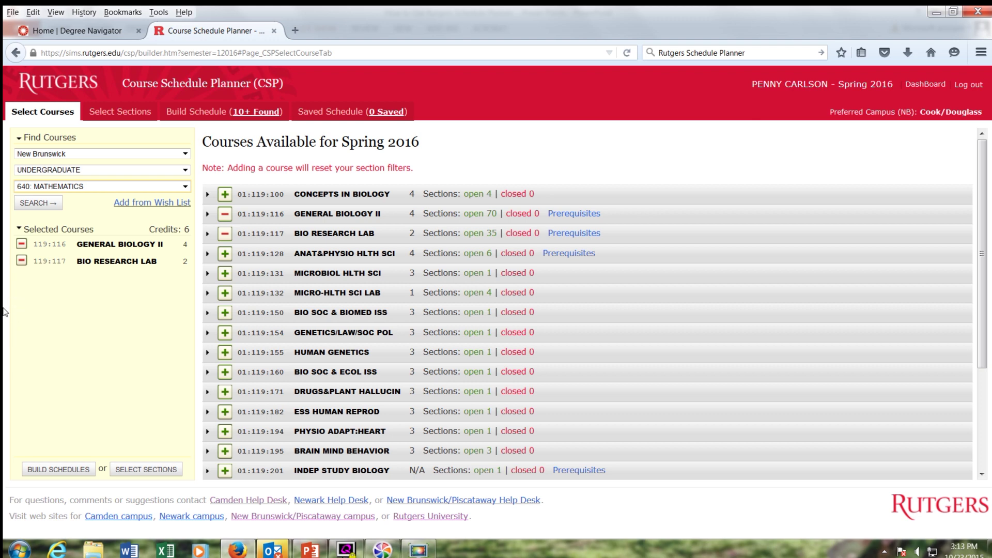
# Add Precalc Part 2 from Mathematics and Intro to Human Ecol from subject 374.
pyautogui.click(45, 204)
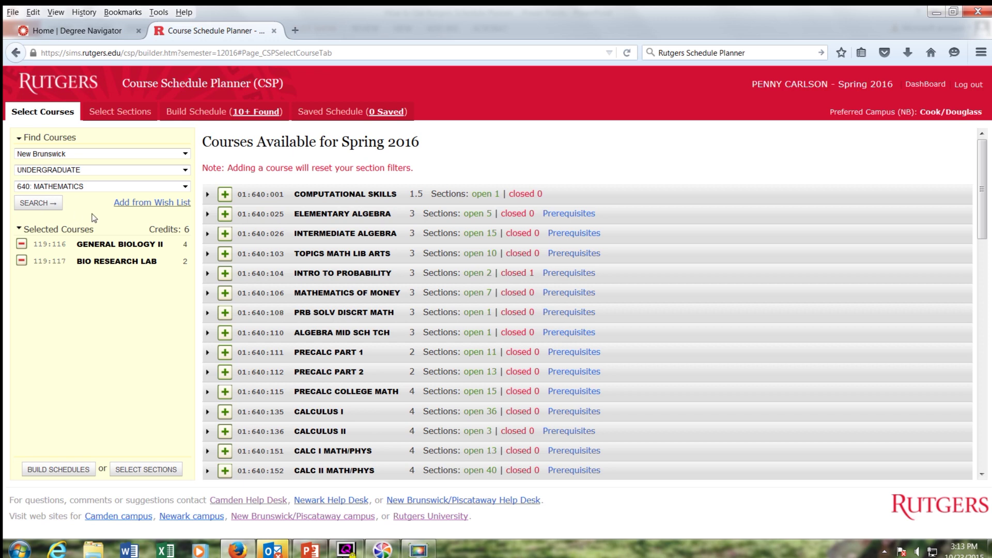
pyautogui.click(225, 372)
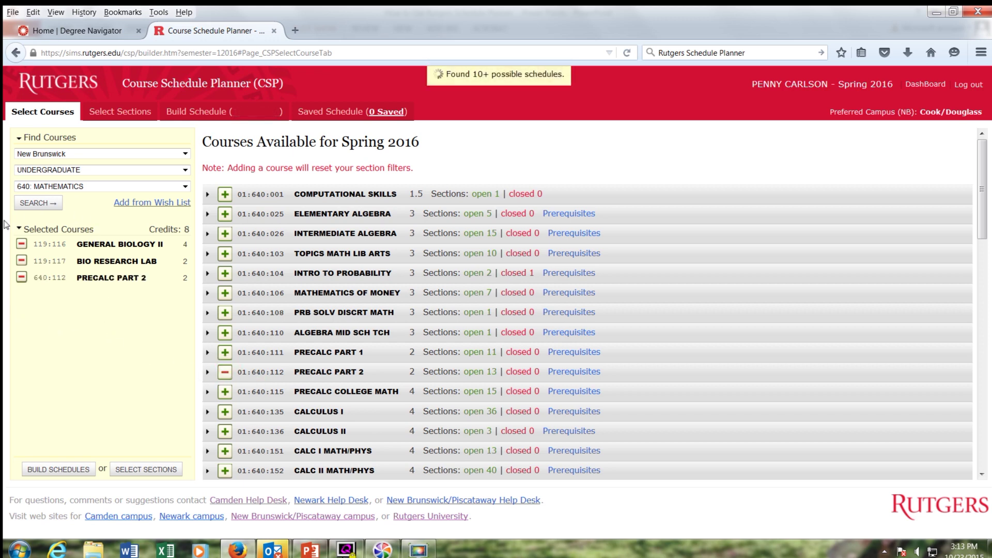
pyautogui.click(178, 186)
pyautogui.scroll(10, 103, 258)
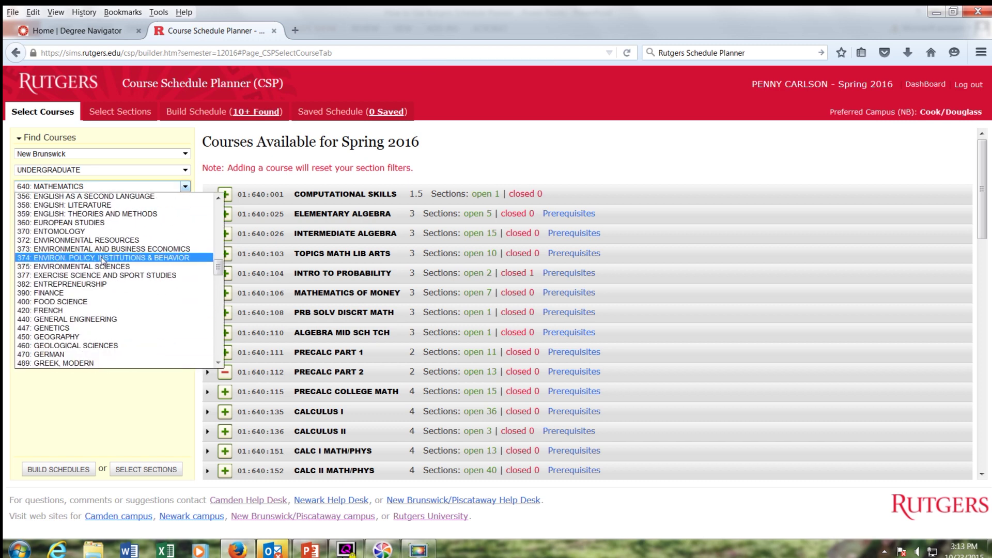
pyautogui.click(98, 254)
pyautogui.click(33, 203)
pyautogui.click(225, 194)
# Add Eco People and Env from subject 373, then switch subject to 090: Arts and Sciences.
pyautogui.click(178, 185)
pyautogui.click(98, 245)
pyautogui.click(33, 203)
pyautogui.click(224, 194)
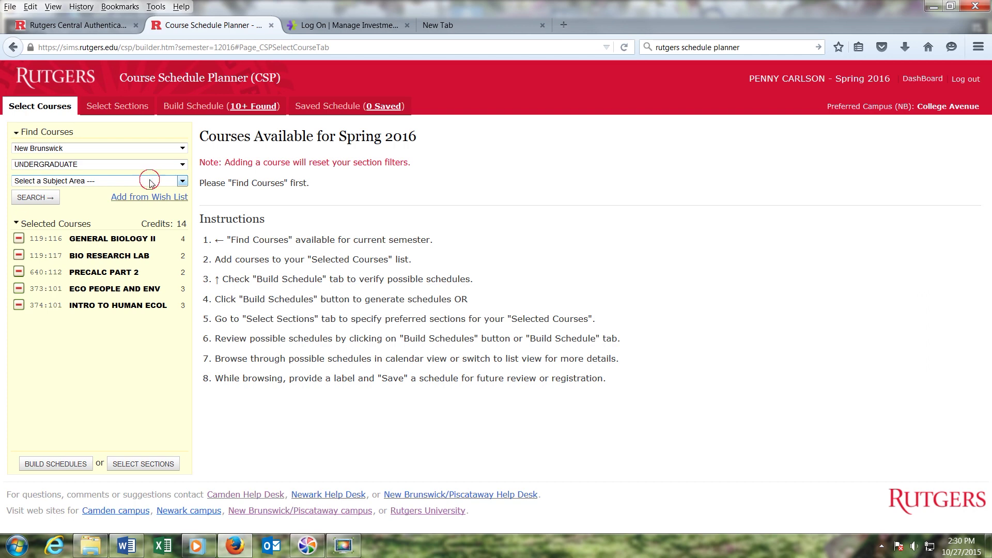
pyautogui.click(149, 179)
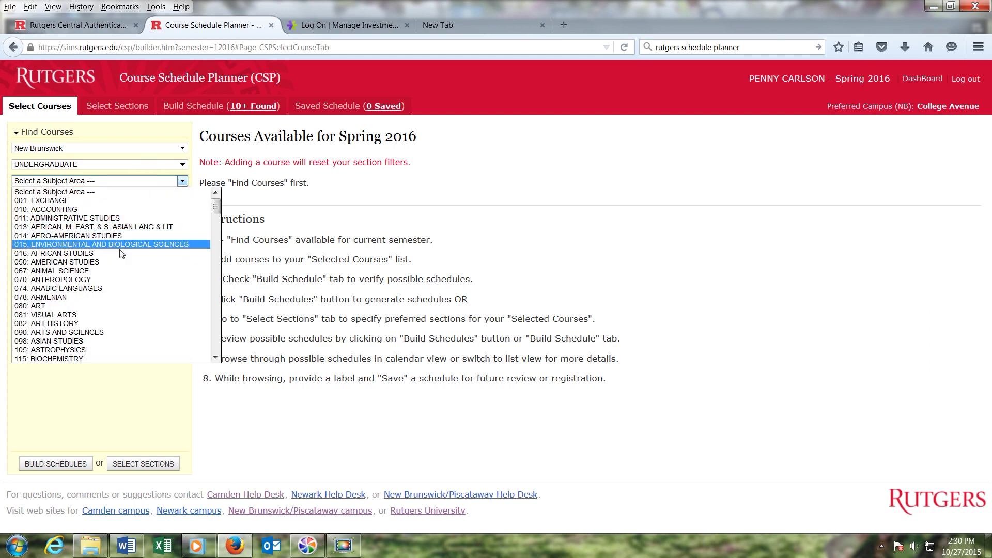
pyautogui.click(98, 332)
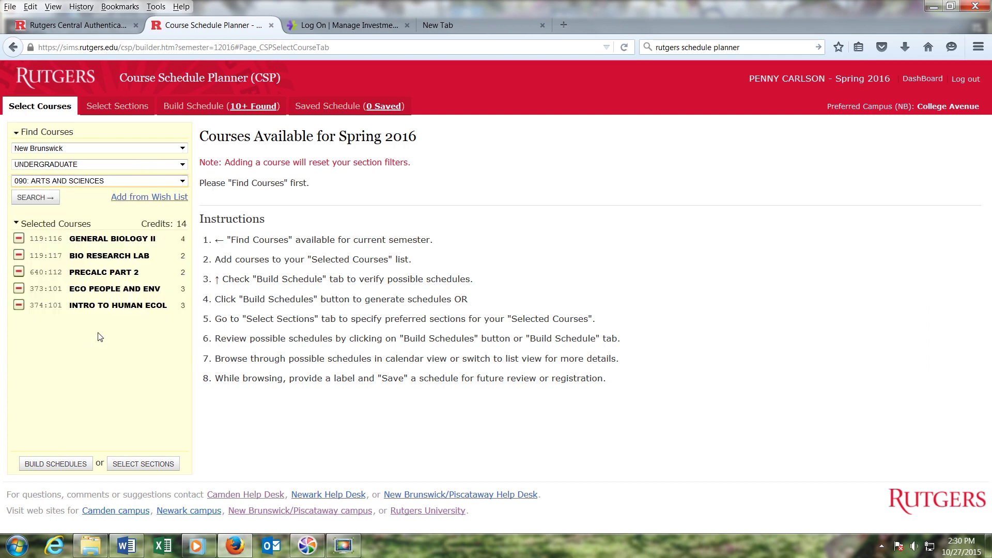
# List Arts and Sciences courses and review the 01:090:101 Byrne Seminars sections.
pyautogui.click(27, 198)
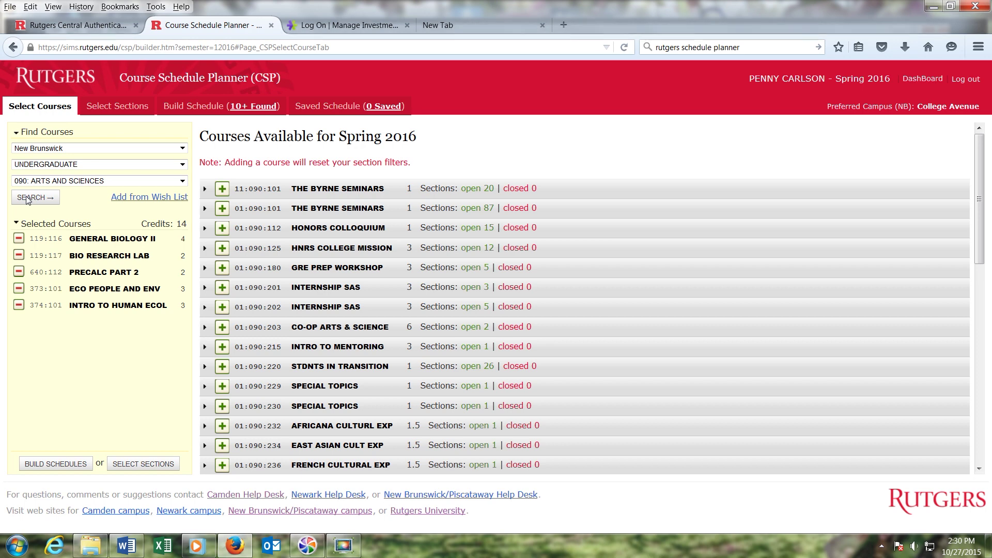
pyautogui.click(204, 209)
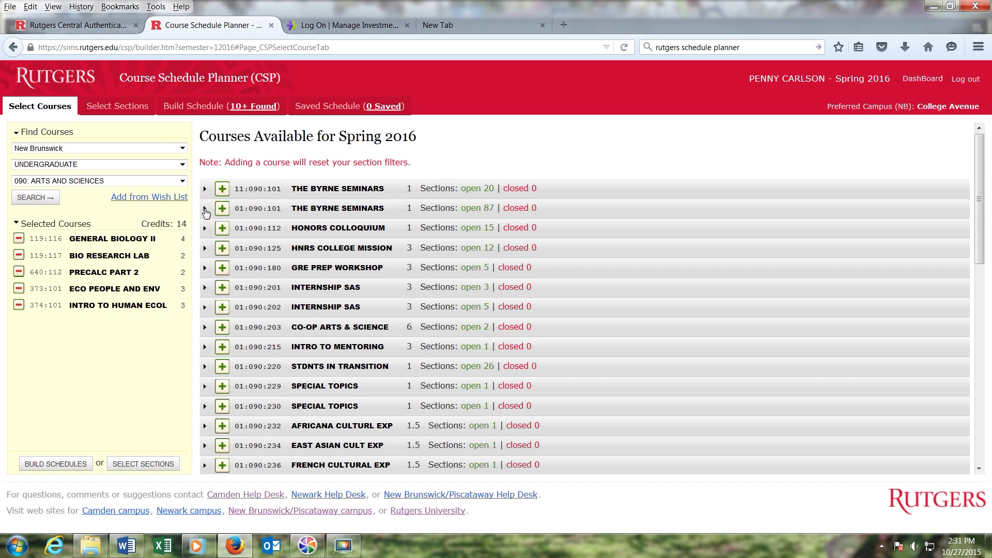
pyautogui.scroll(-1, 209, 274)
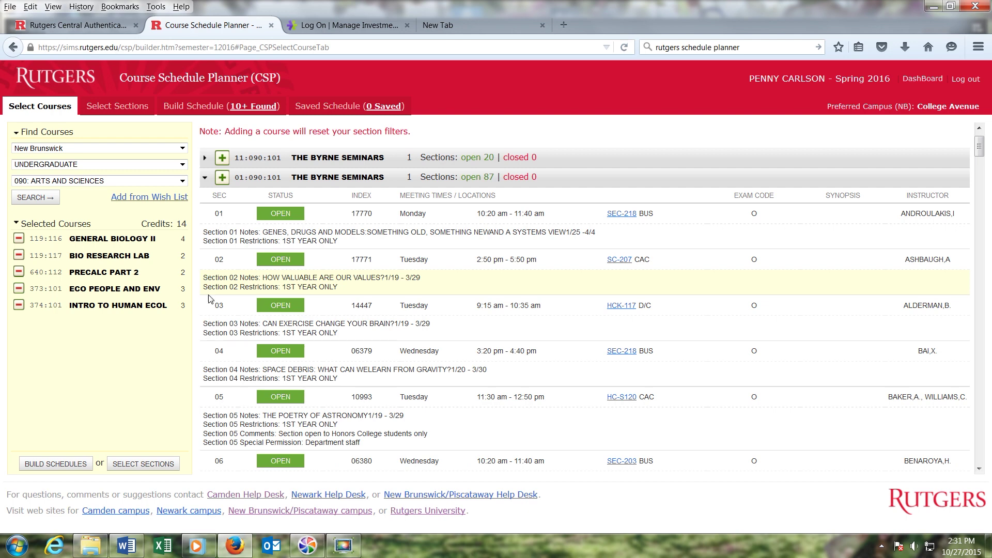
pyautogui.scroll(-2, 210, 298)
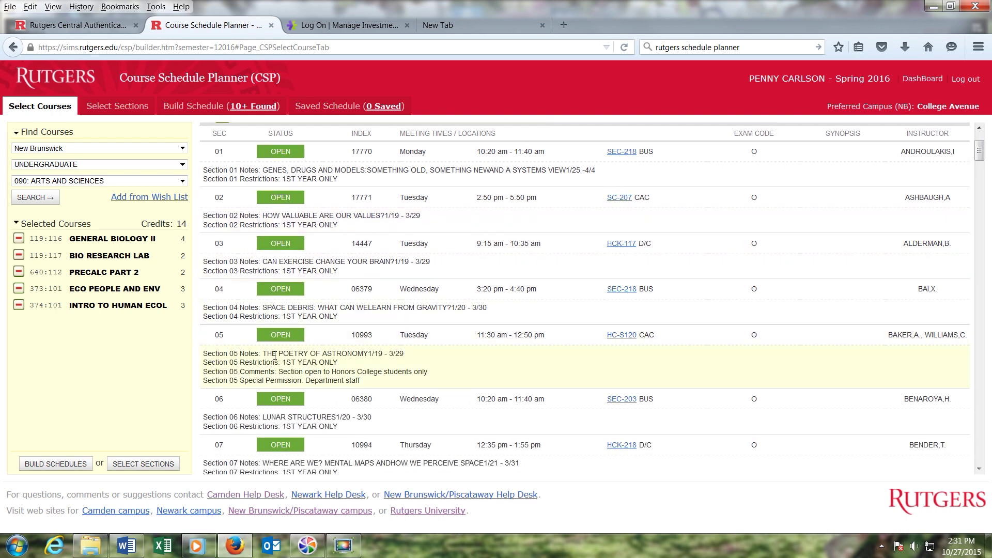
pyautogui.scroll(2, 275, 356)
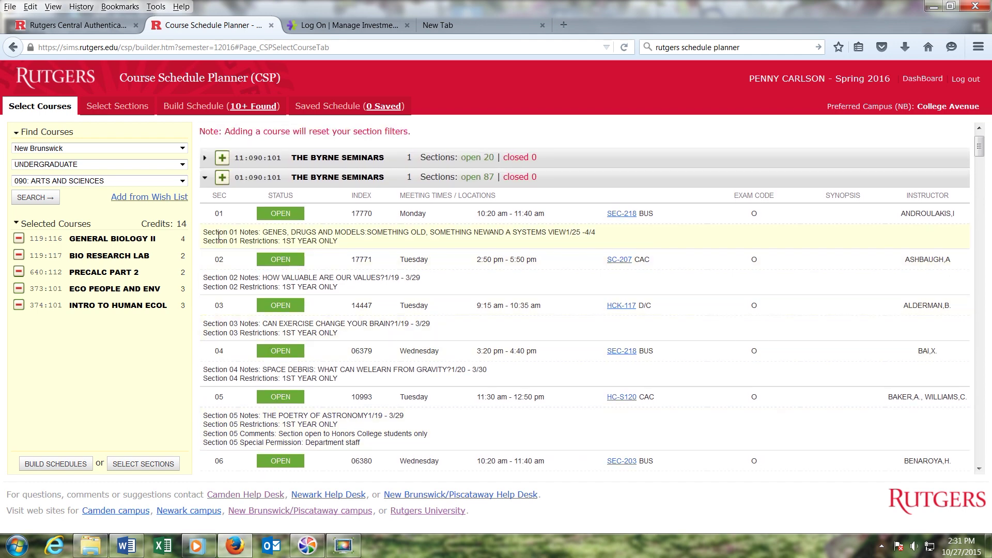
pyautogui.click(204, 177)
# Add 11:090:101 The Byrne Seminars for 15 credits and go to Select Sections.
pyautogui.click(204, 158)
pyautogui.scroll(-2, 220, 304)
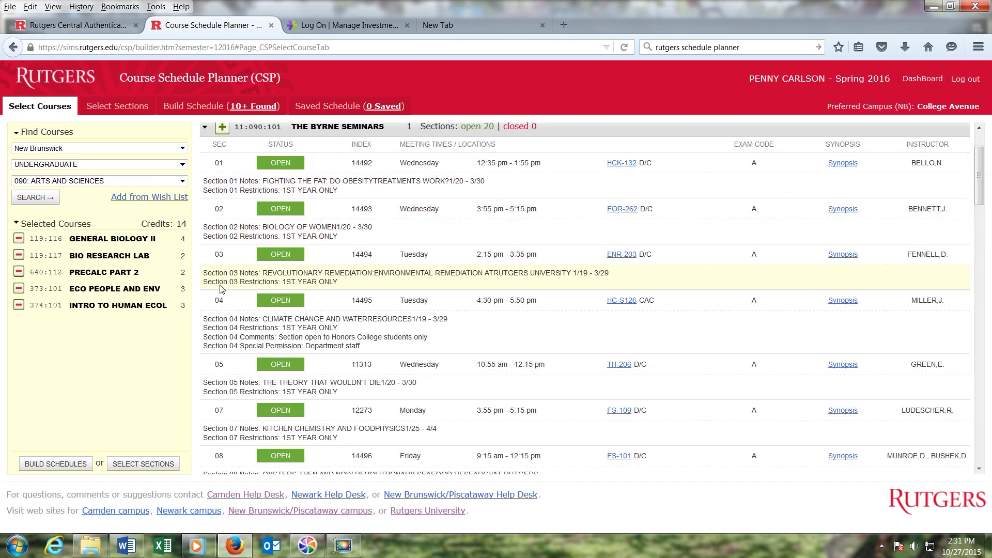
pyautogui.scroll(3, 221, 304)
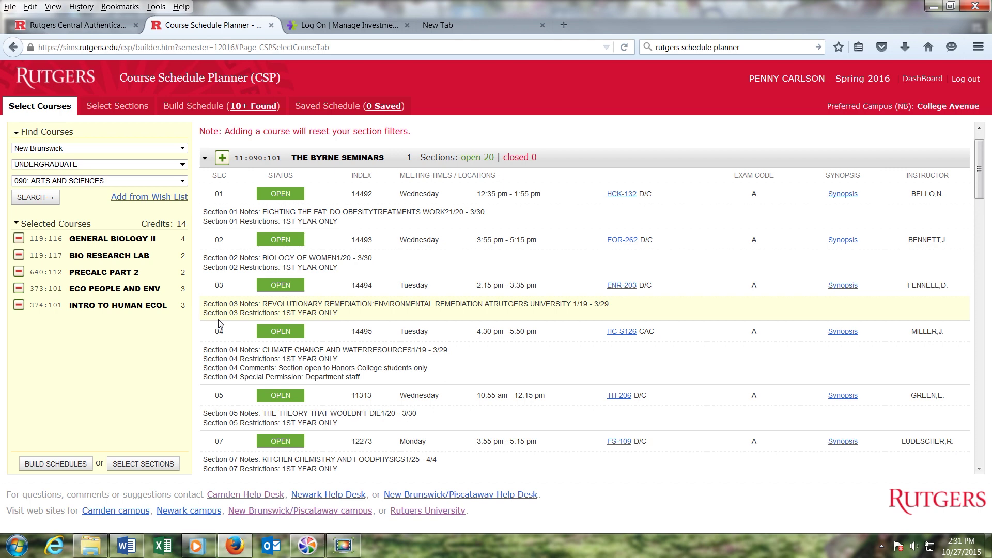
pyautogui.click(223, 158)
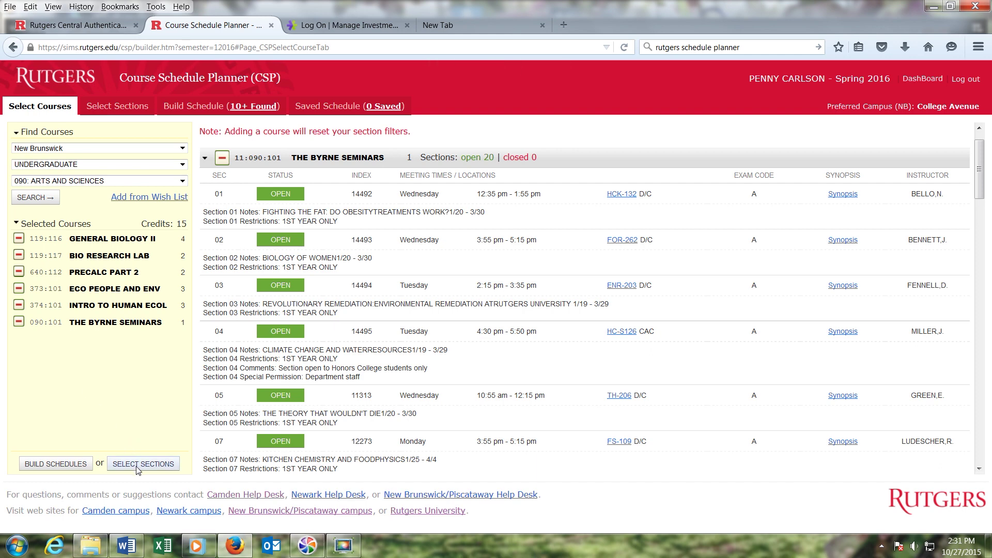
pyautogui.click(115, 106)
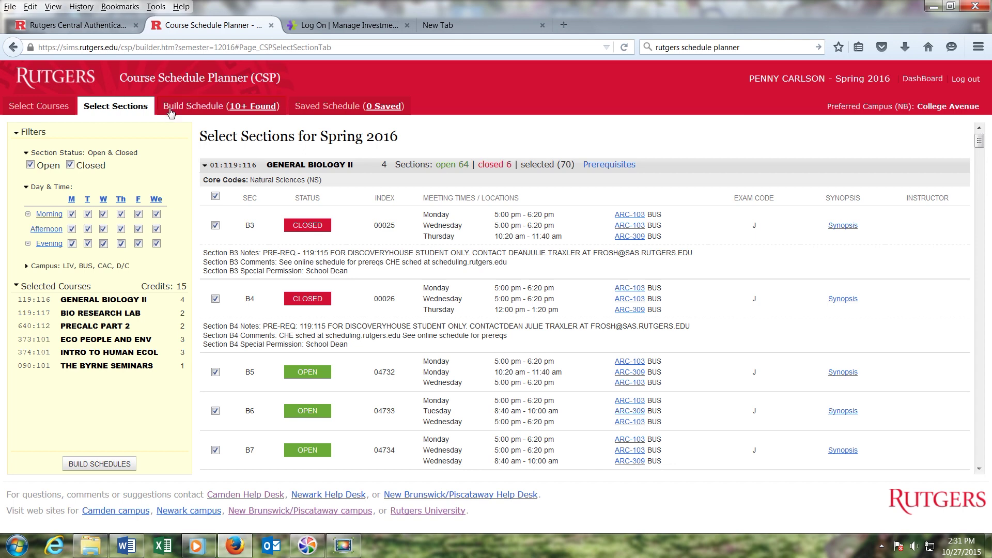
# Uncheck all sections of The Byrne Seminars in the Select Sections list.
pyautogui.scroll(-5, 267, 271)
pyautogui.scroll(-15, 267, 271)
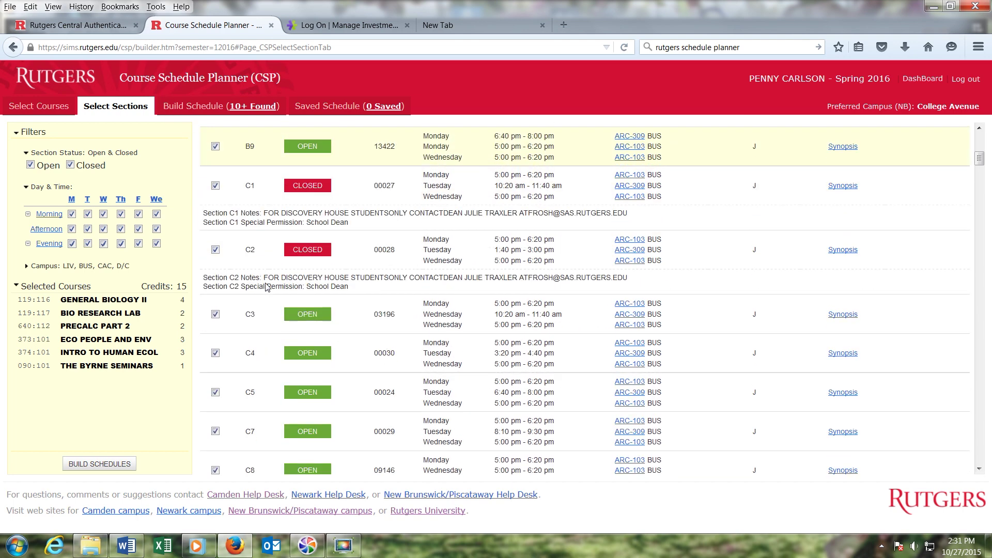
pyautogui.scroll(-20, 265, 303)
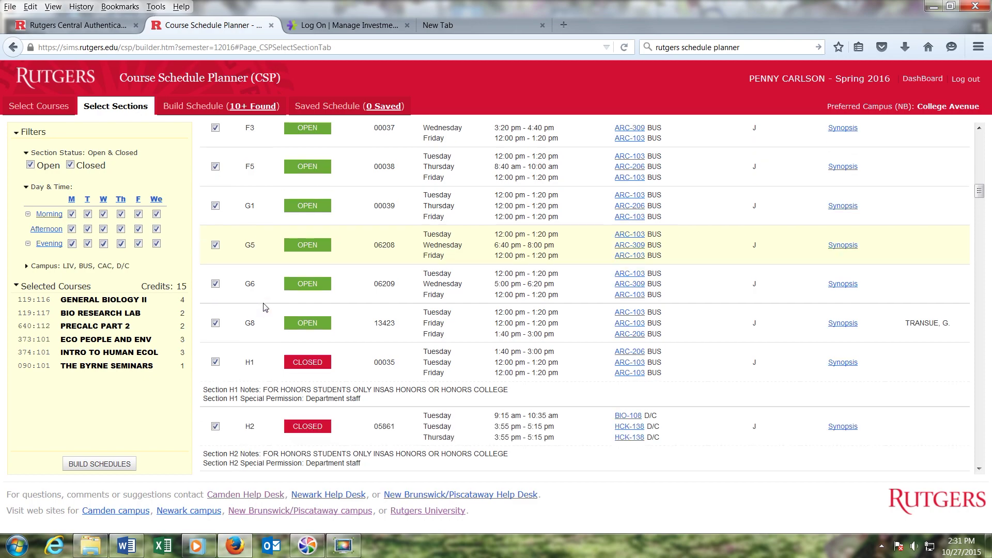
pyautogui.scroll(-20, 265, 309)
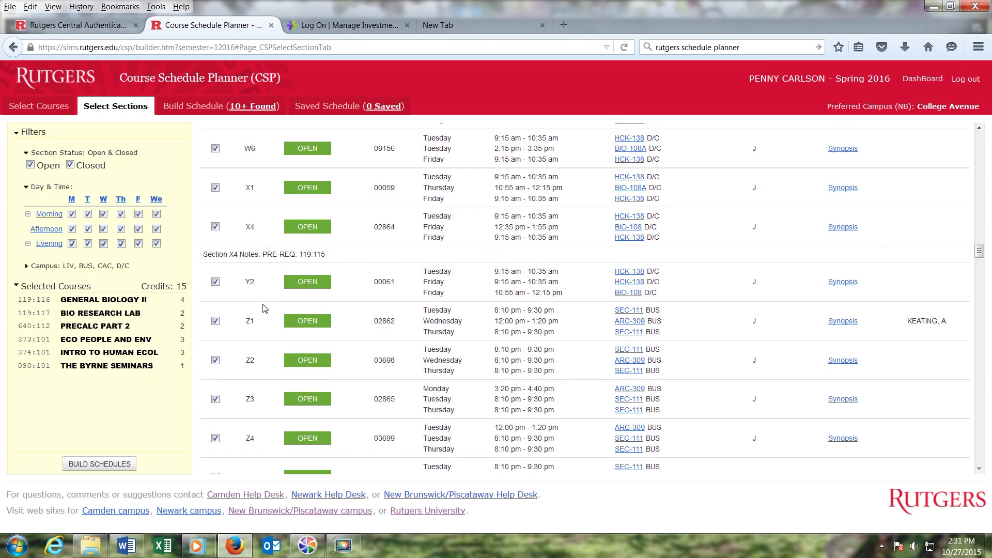
pyautogui.scroll(-20, 262, 320)
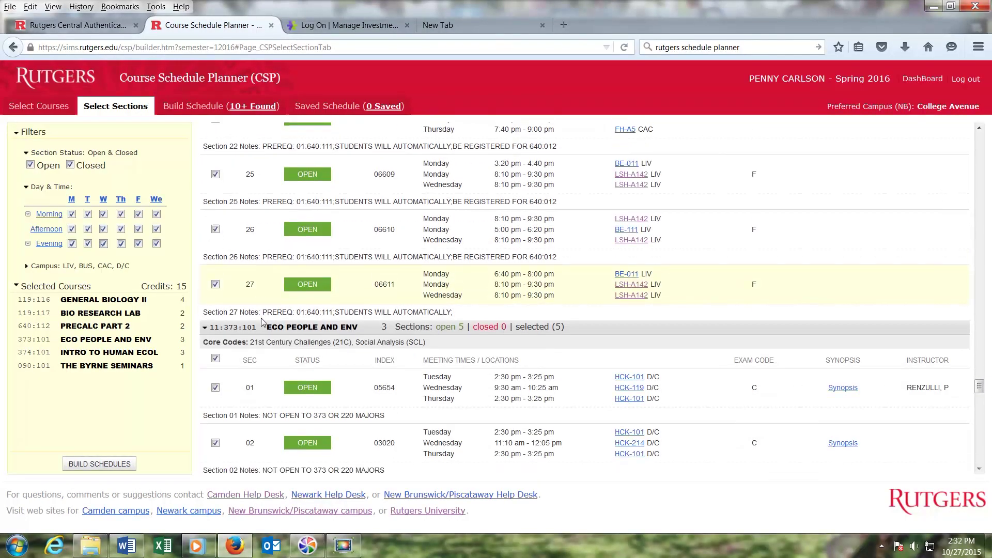
pyautogui.scroll(10, 262, 321)
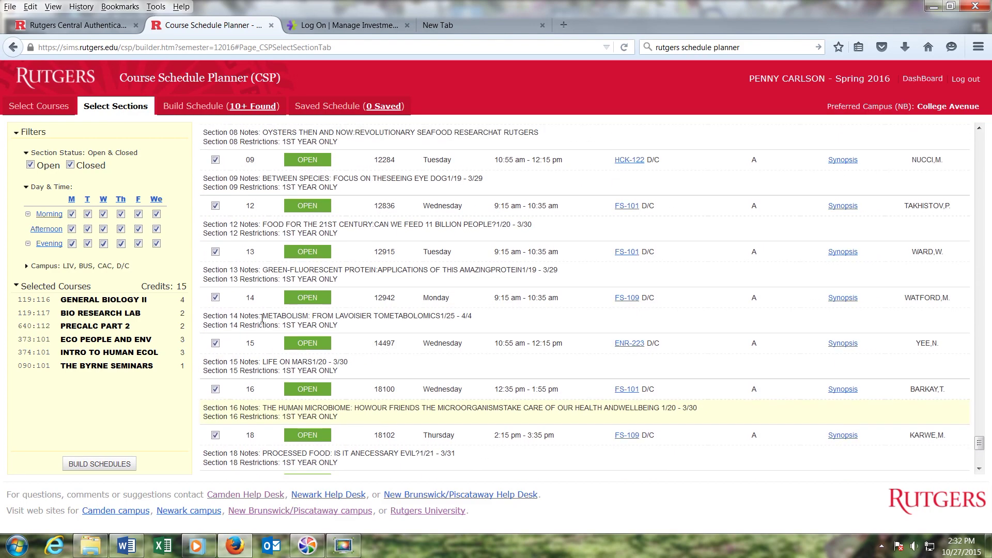
pyautogui.scroll(4, 261, 321)
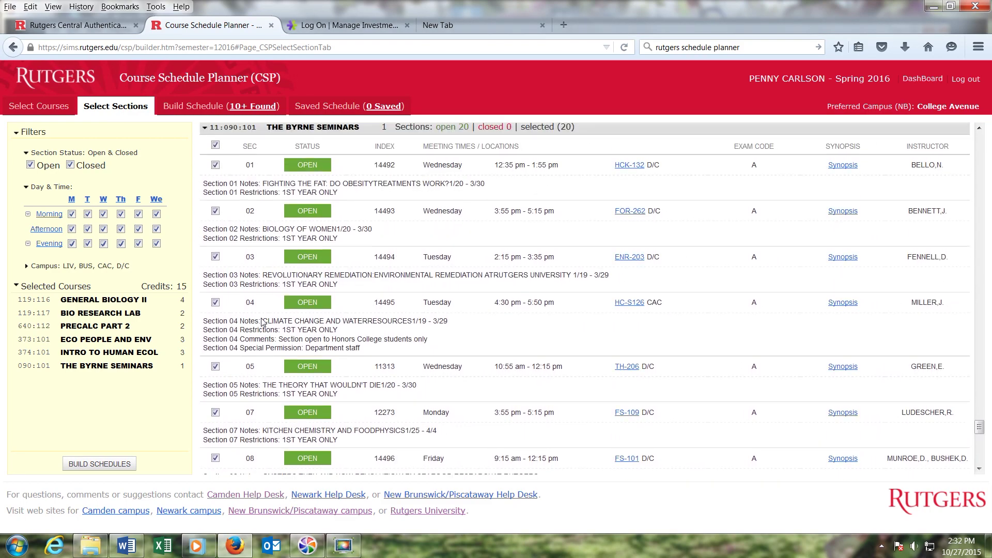
pyautogui.click(216, 273)
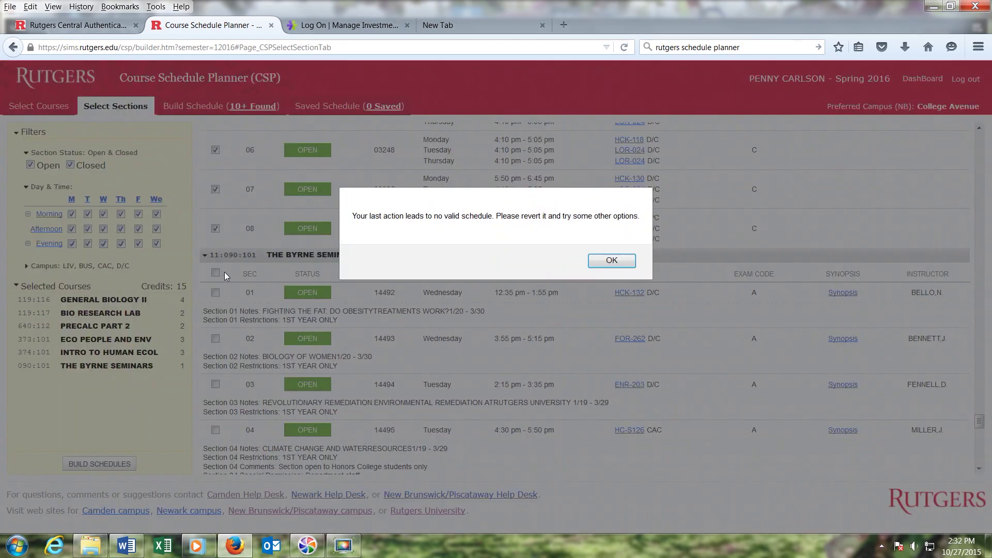
# Dismiss the warning and select Byrne Seminars sections 01, 07, 12, 14 and 18.
pyautogui.click(611, 261)
pyautogui.click(216, 293)
pyautogui.scroll(-3, 221, 340)
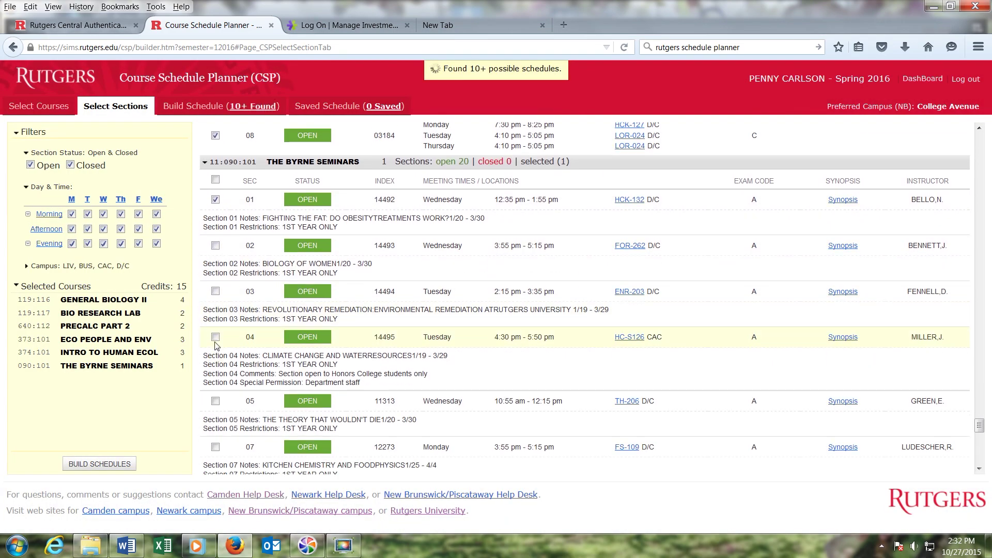
pyautogui.scroll(-4, 214, 357)
pyautogui.click(215, 355)
pyautogui.scroll(-6, 215, 357)
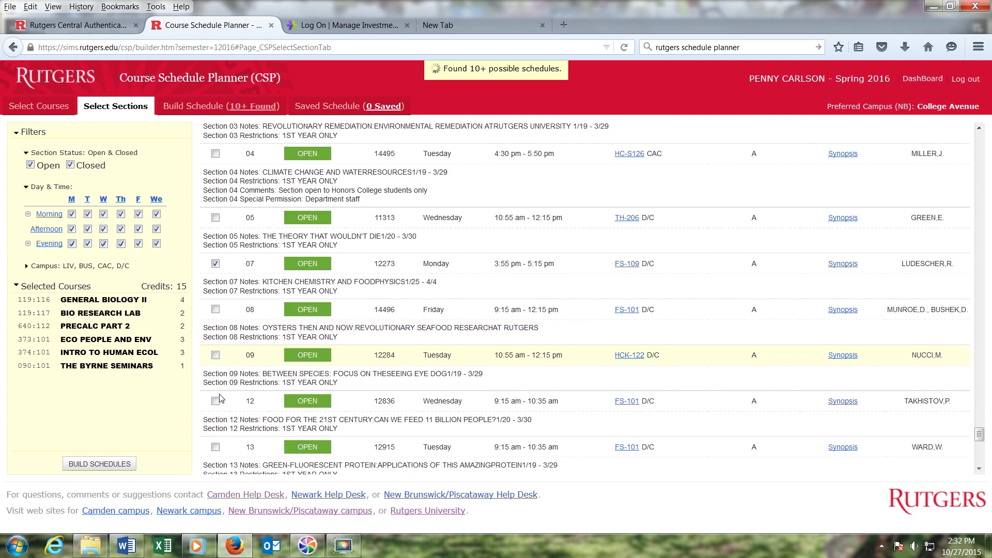
pyautogui.click(216, 336)
pyautogui.scroll(-3, 215, 351)
pyautogui.click(215, 343)
pyautogui.scroll(-4, 215, 356)
pyautogui.click(215, 380)
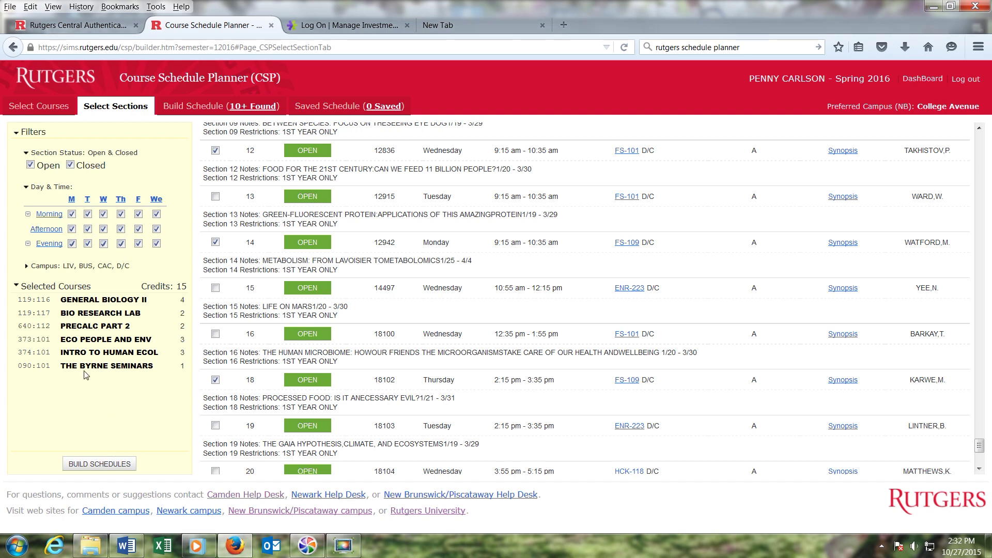
# Exclude Livingston and Busch campuses in the Campus filter.
pyautogui.click(34, 268)
pyautogui.click(31, 279)
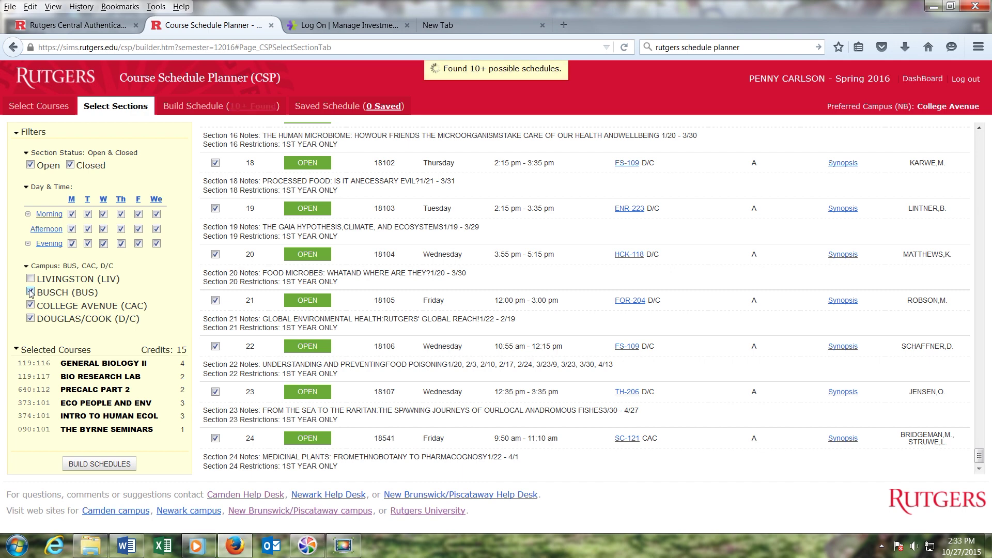
pyautogui.click(31, 293)
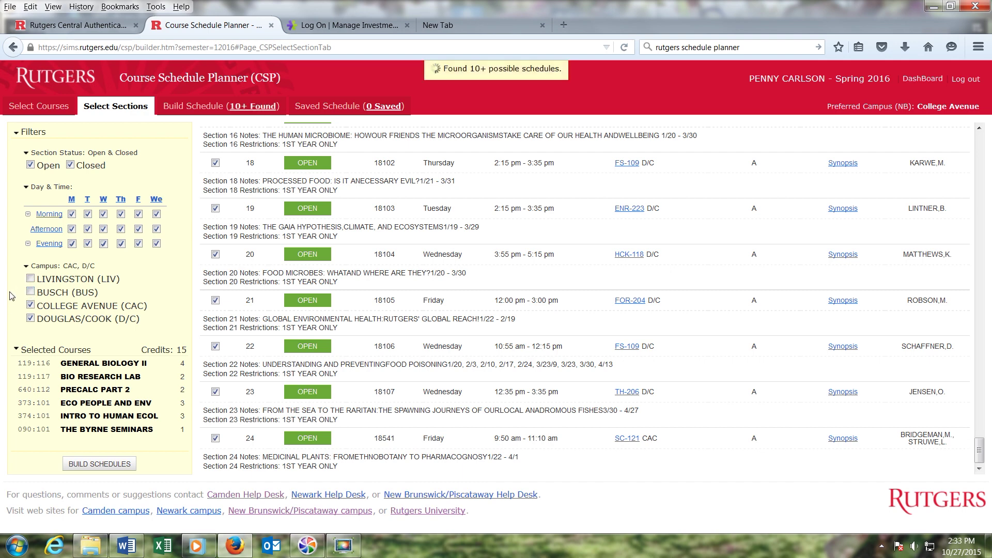
# Exclude Friday evening, afternoon and morning sections, then dismiss the no-valid-schedule warning.
pyautogui.click(138, 244)
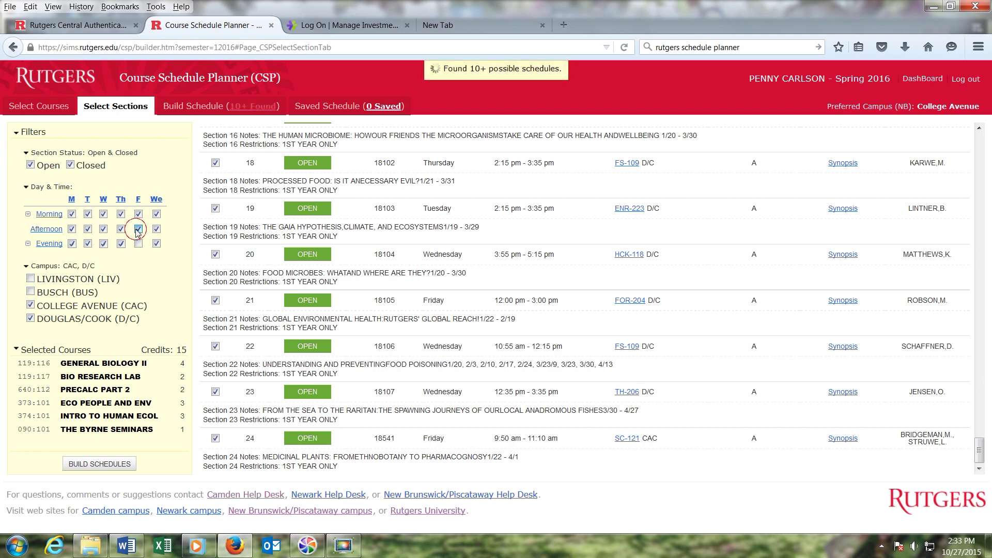
pyautogui.click(138, 229)
pyautogui.click(138, 214)
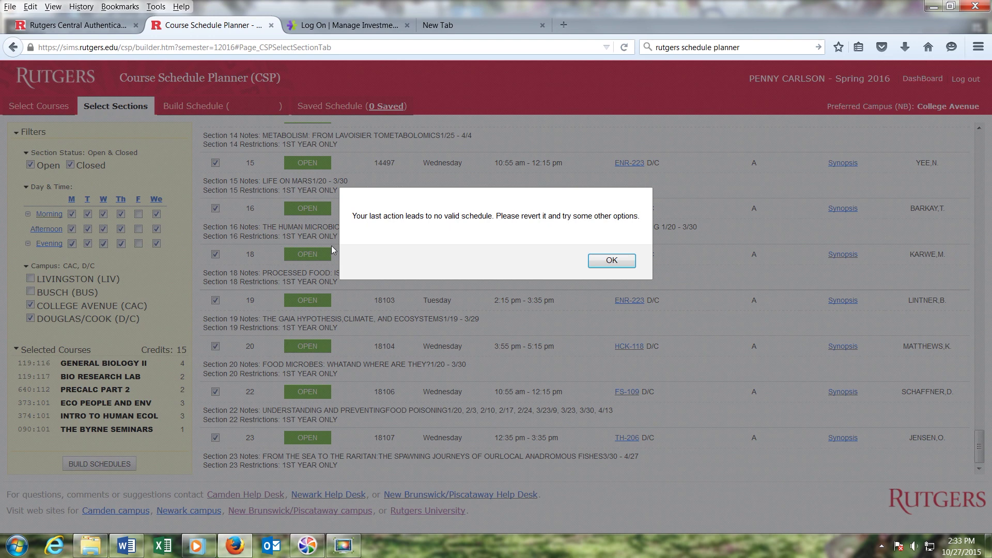
pyautogui.click(610, 261)
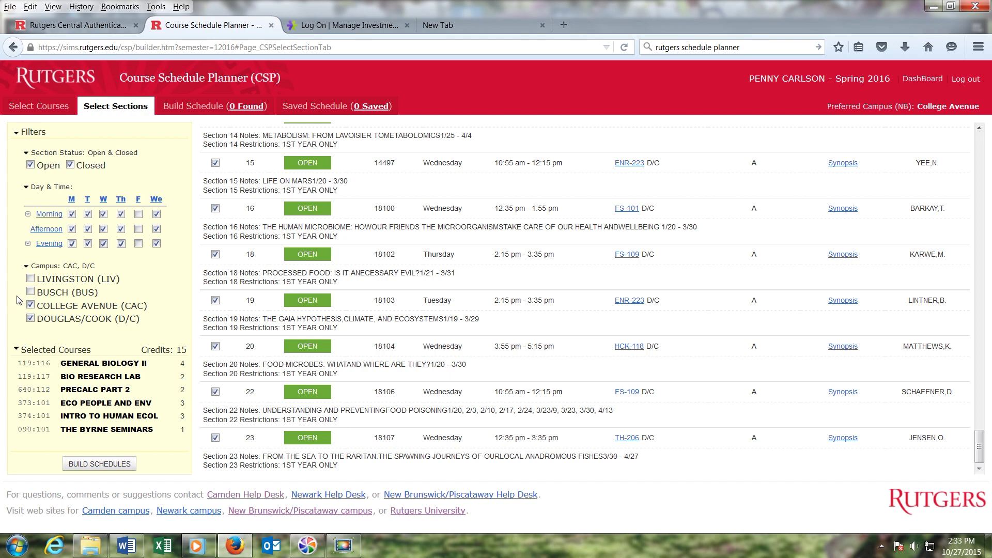
# Re-include Busch and Livingston and set Cook/Douglass as the preferred campus.
pyautogui.click(30, 292)
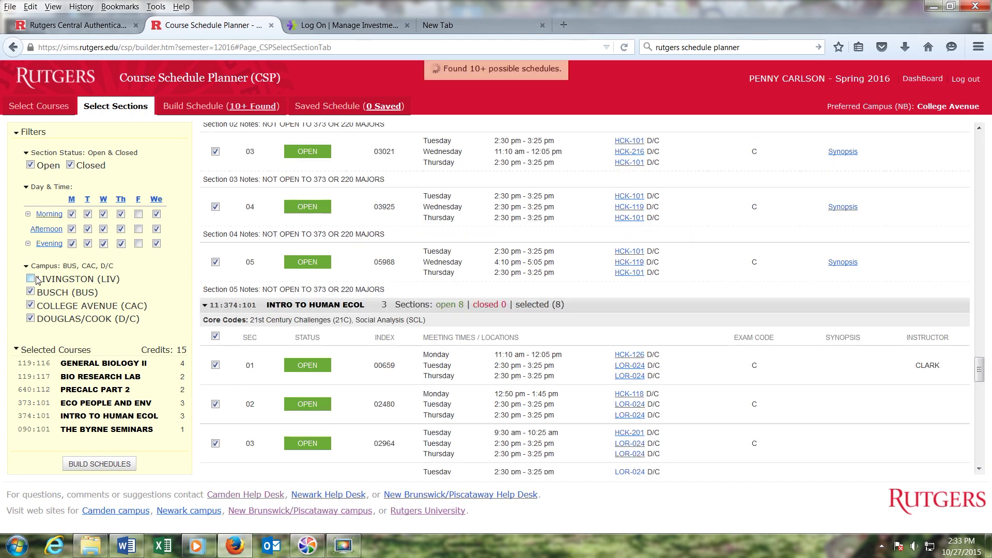
pyautogui.click(30, 279)
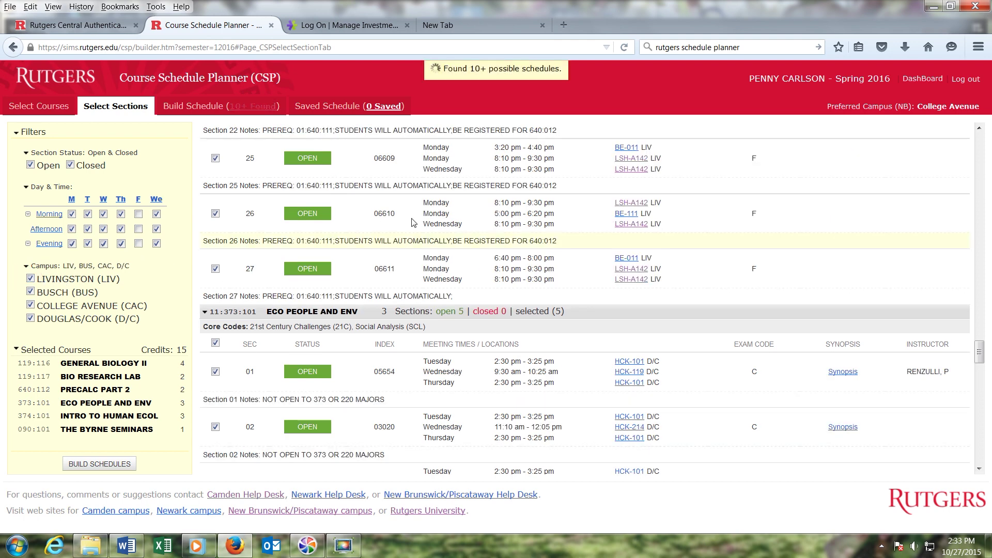
pyautogui.click(909, 111)
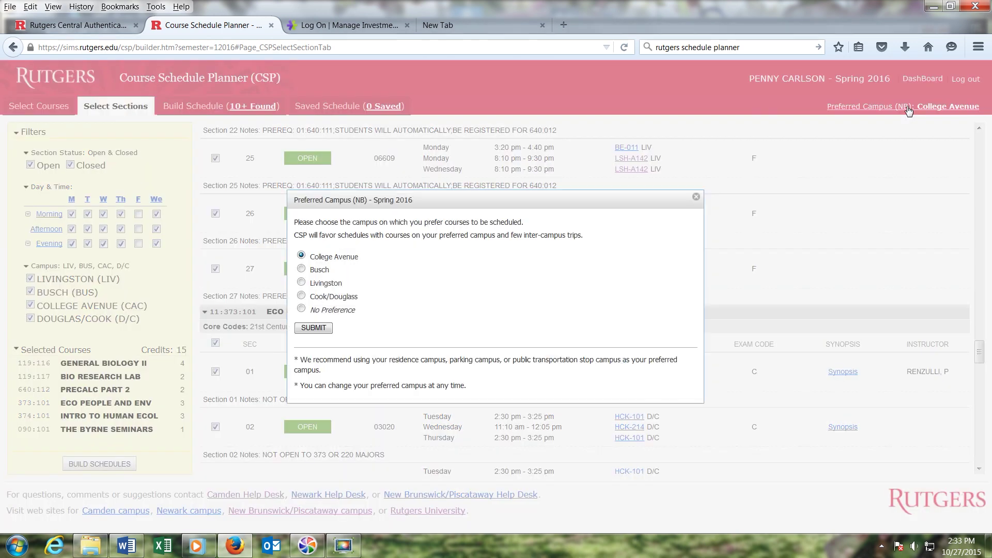
pyautogui.click(301, 297)
pyautogui.click(312, 328)
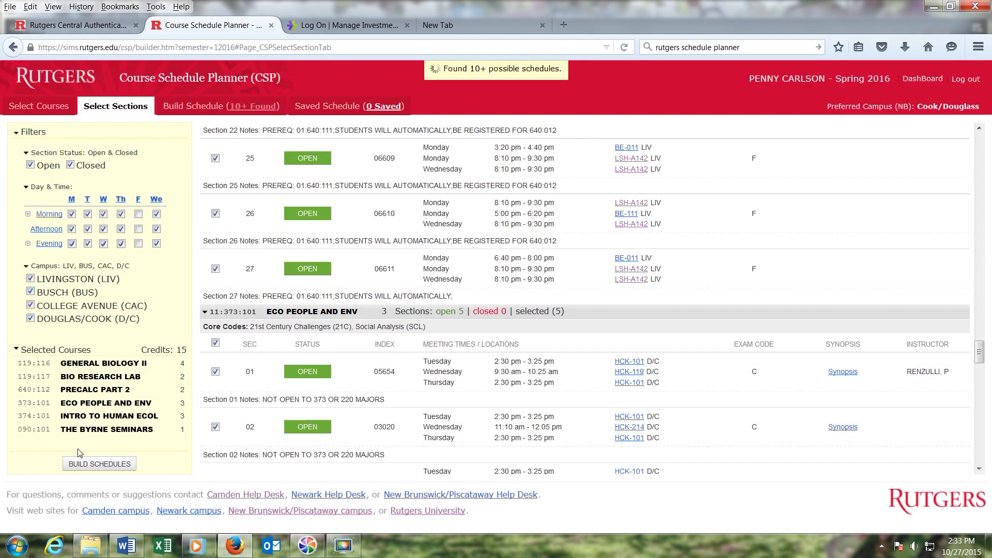
# Build the schedules and view the result as a list, then as a calendar.
pyautogui.click(85, 463)
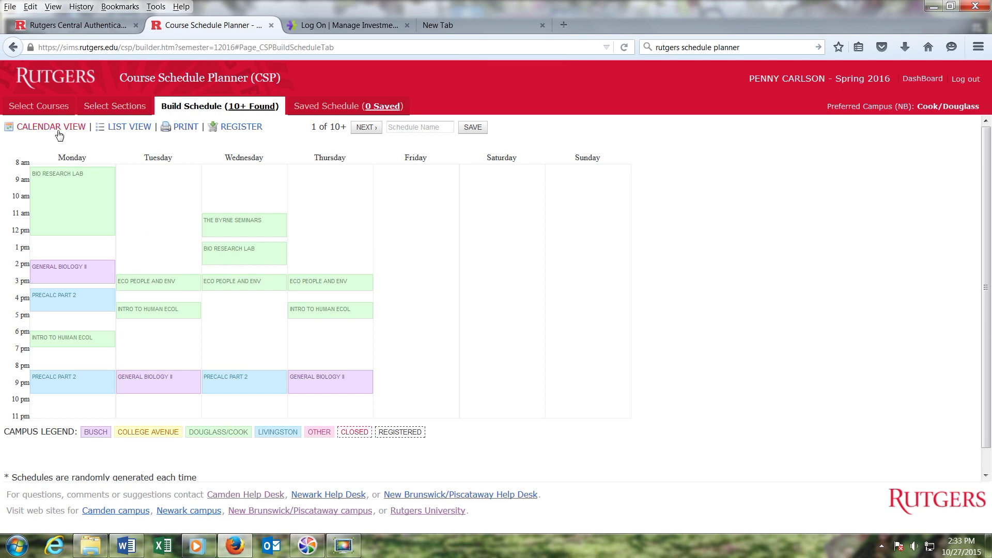
pyautogui.click(107, 128)
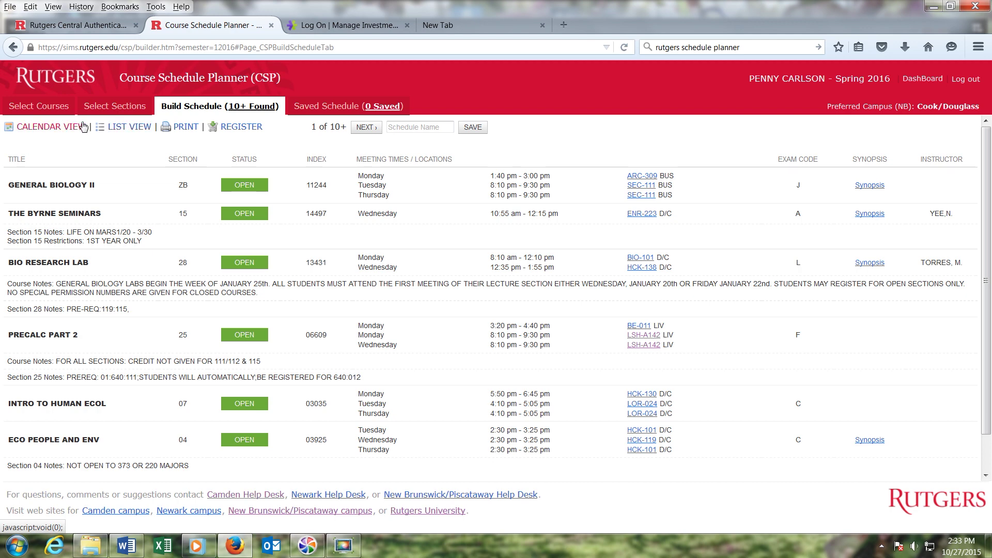
pyautogui.click(82, 127)
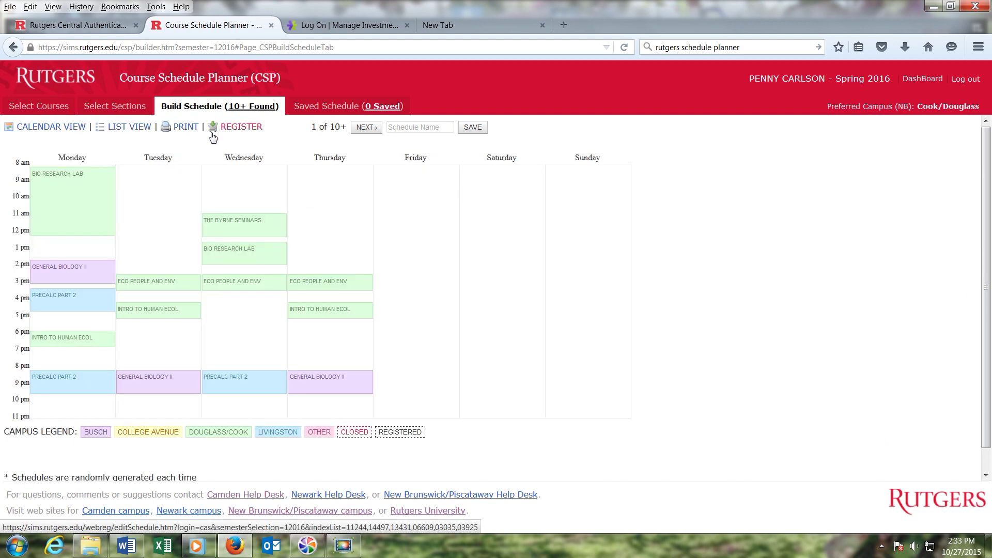
# Advance to schedule 5 of 10+ and begin entering its name.
pyautogui.click(366, 127)
pyautogui.click(365, 127)
pyautogui.click(365, 127)
pyautogui.click(365, 127)
pyautogui.click(408, 127)
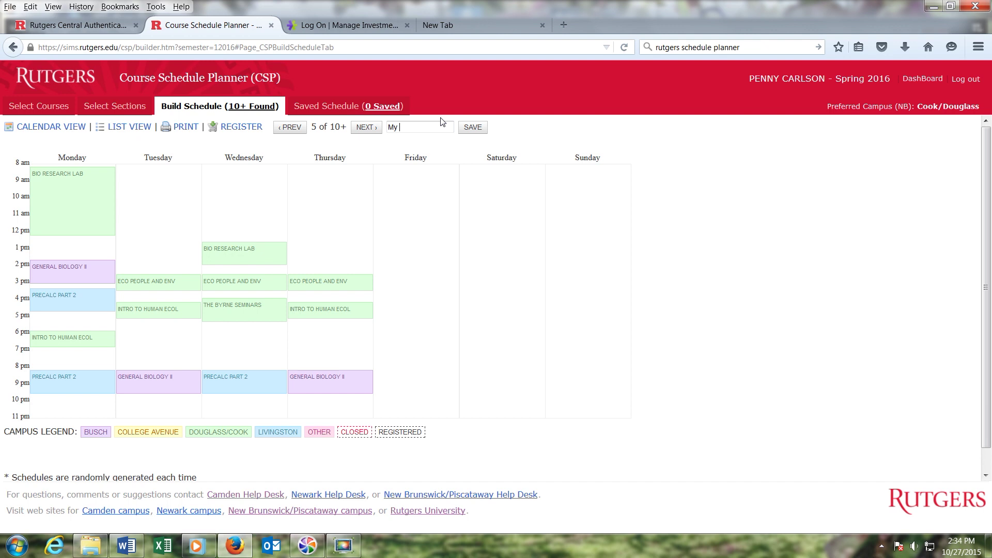
# Save schedule 5 as 'My Favorite Schedule 1' and return to the Select Sections page.
pyautogui.write('My Favorit')
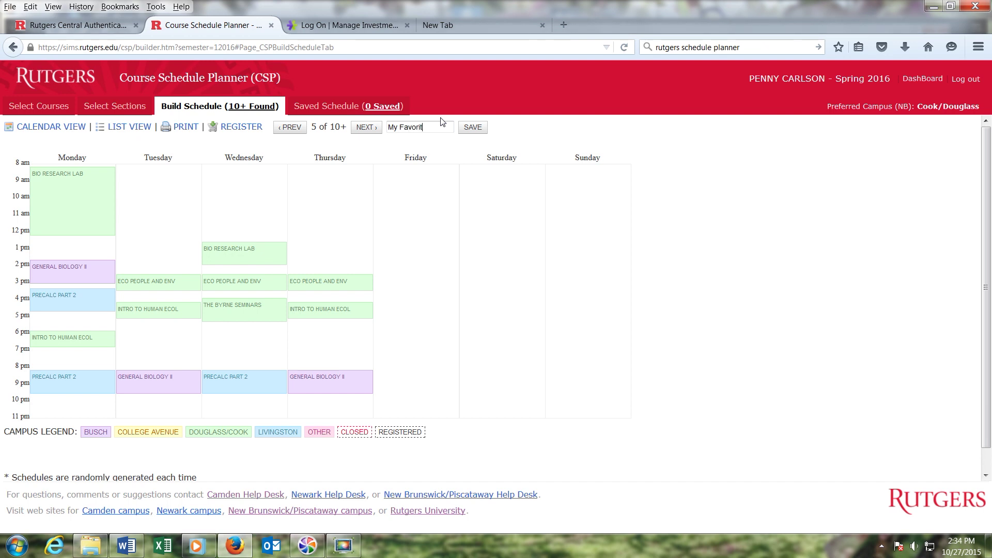
pyautogui.write('e Schedule 1')
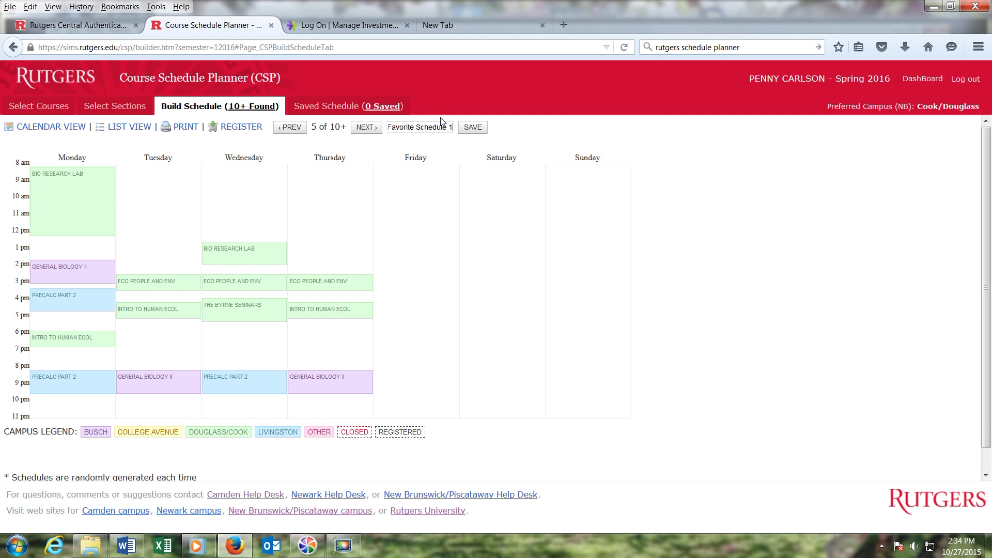
pyautogui.click(472, 127)
pyautogui.click(113, 106)
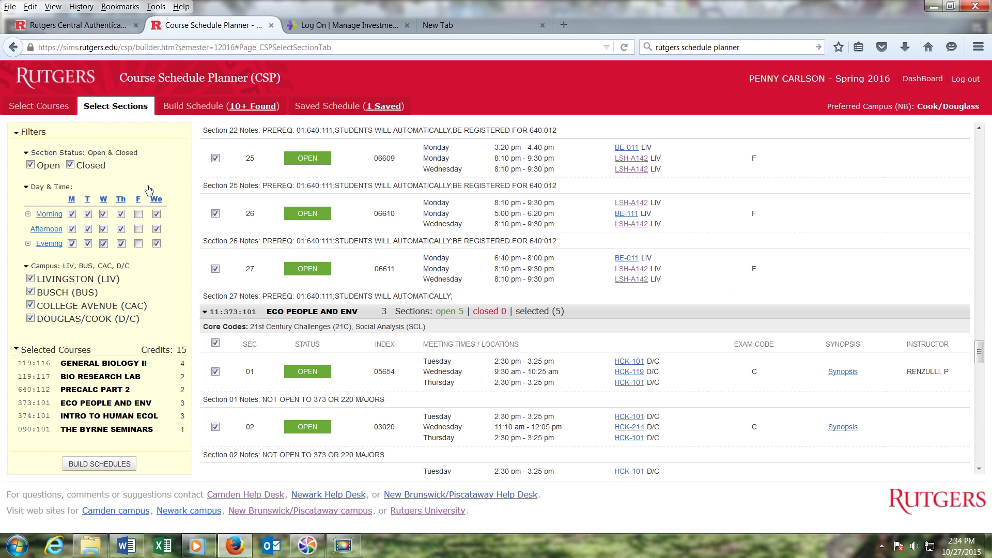
# Hide closed sections by unchecking Closed under Section Status.
pyautogui.click(70, 164)
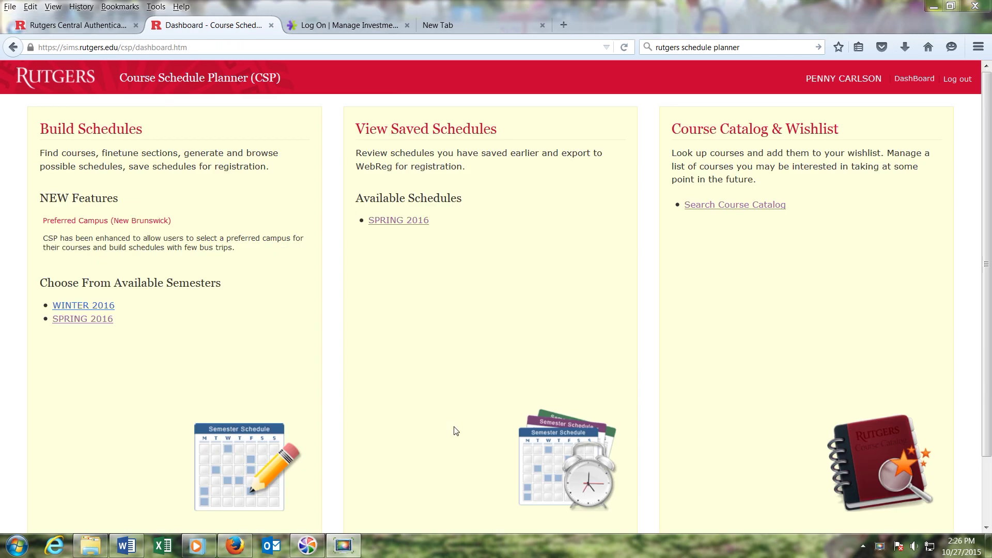
# Open the SPRING 2016 saved schedules from the Dashboard.
pyautogui.click(395, 221)
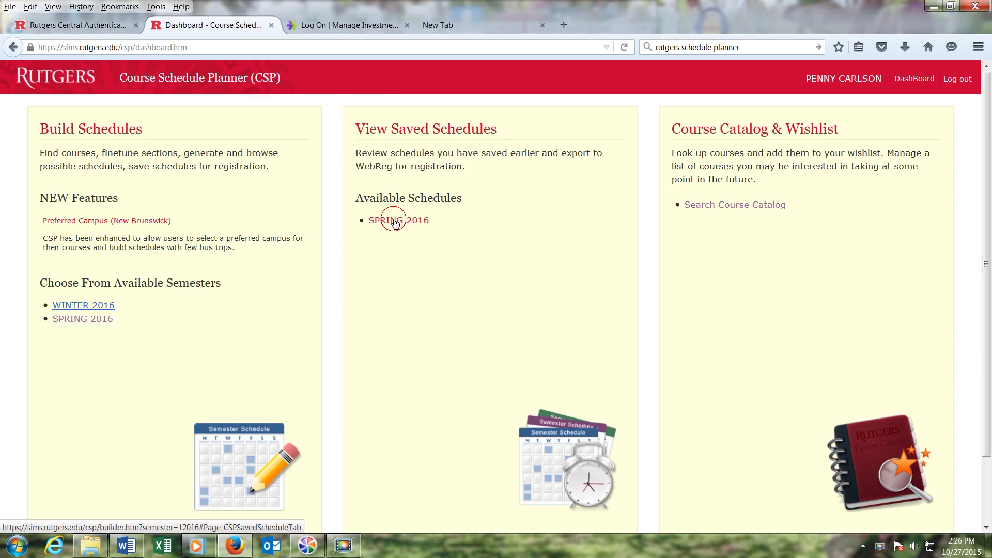